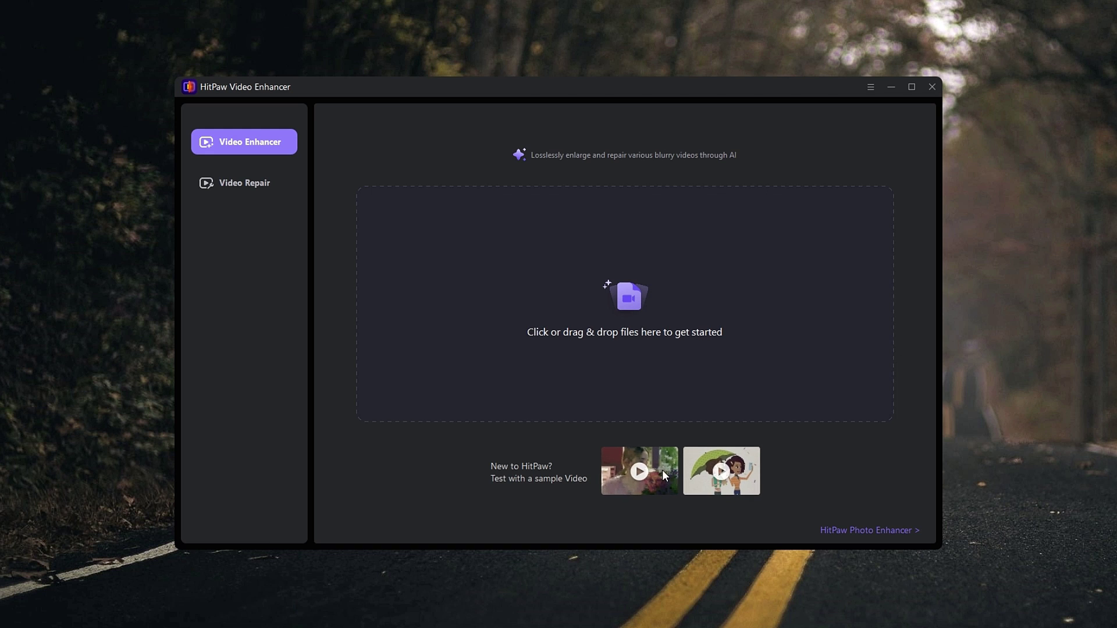
Load the Test_Video_One.mp4 sample for Face Quality Model 4K enhancement and maximize the window
click(647, 472)
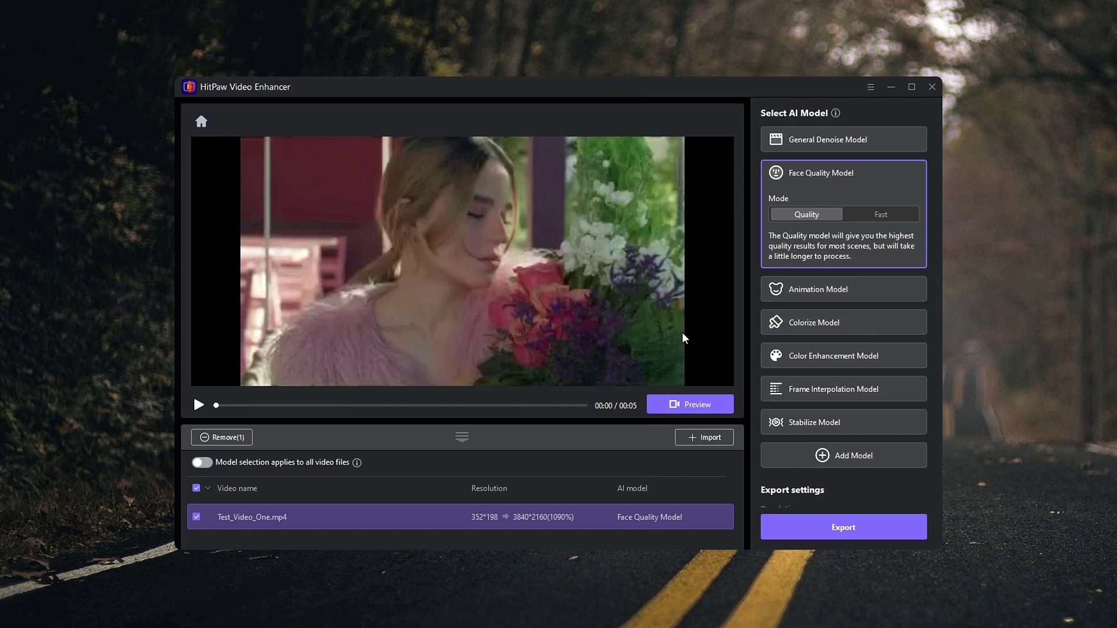
click(911, 86)
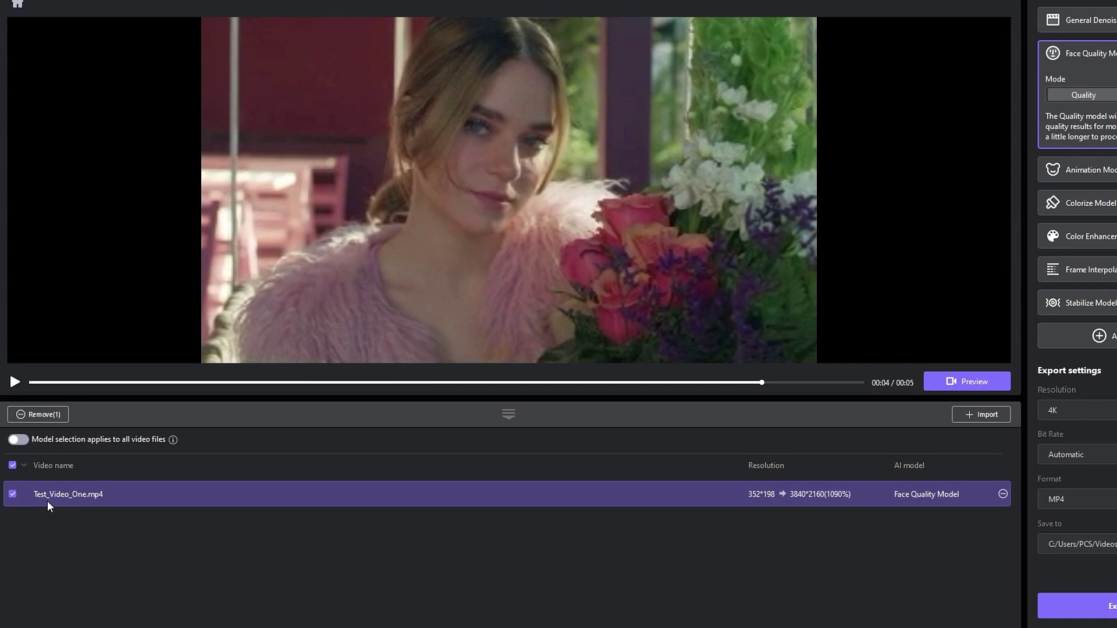
mouse_move(89, 496)
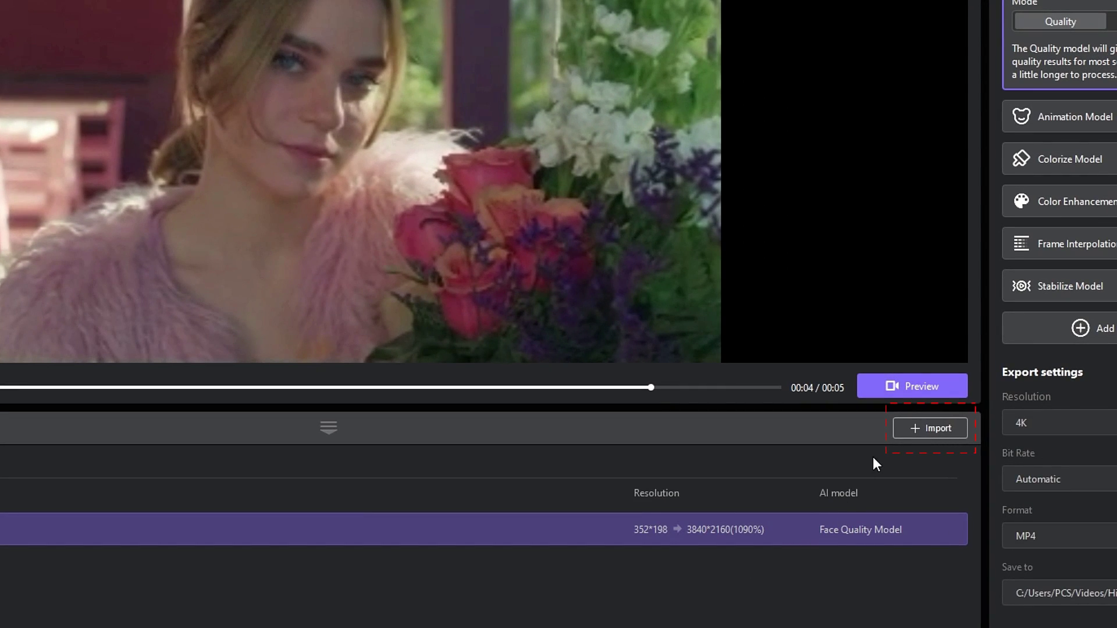
Cancel an import attempt, then try General Denoise, Face Quality and Animation before settling on Colorize Model
click(916, 425)
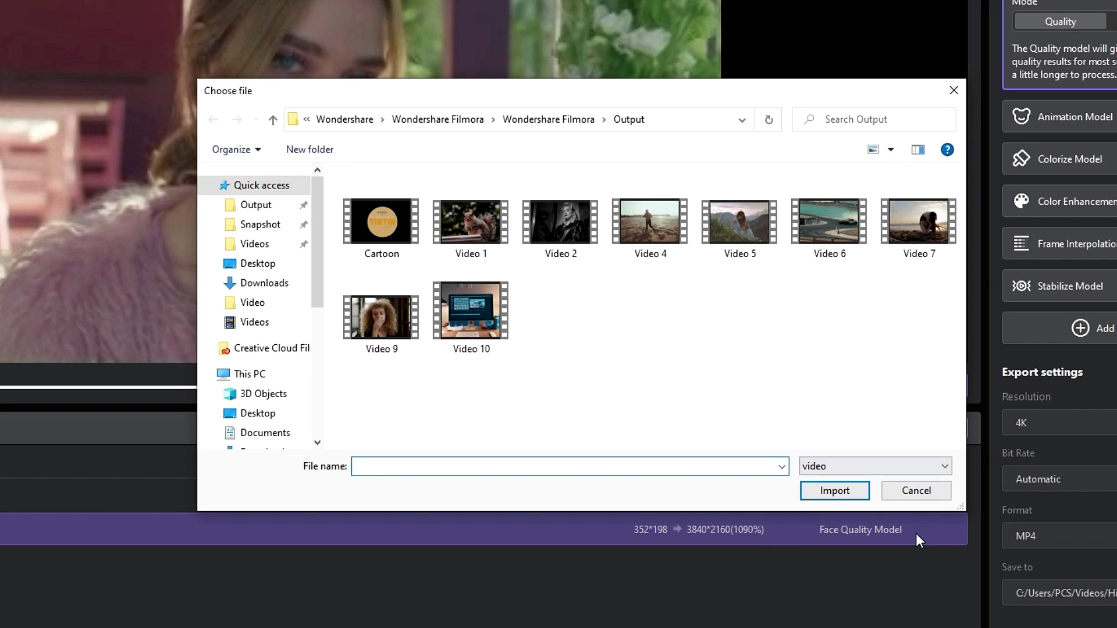
click(922, 492)
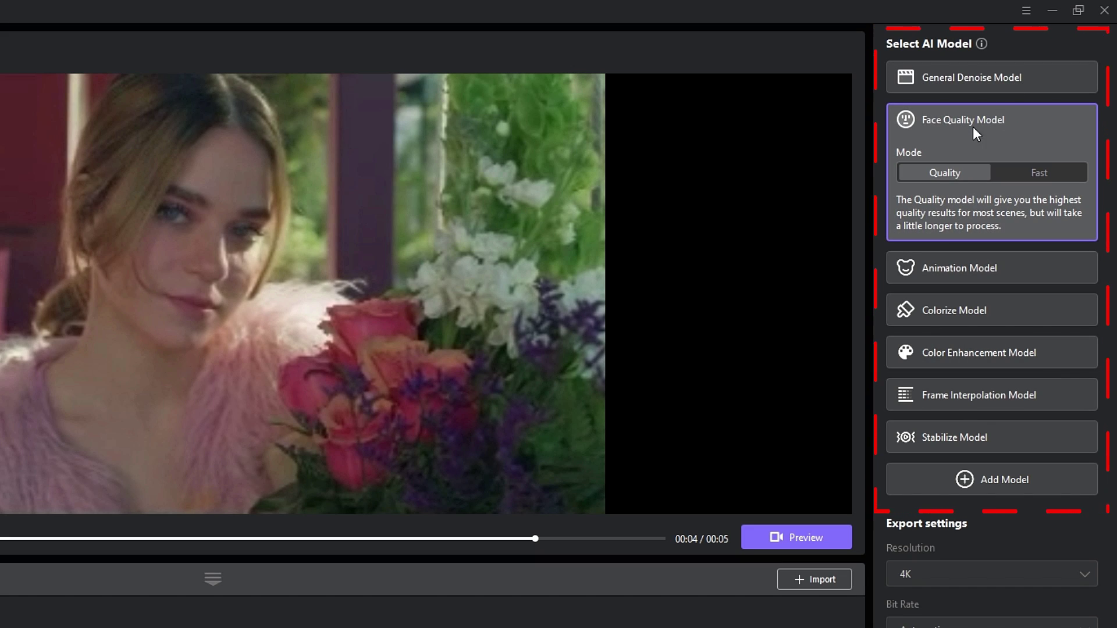
mouse_move(963, 315)
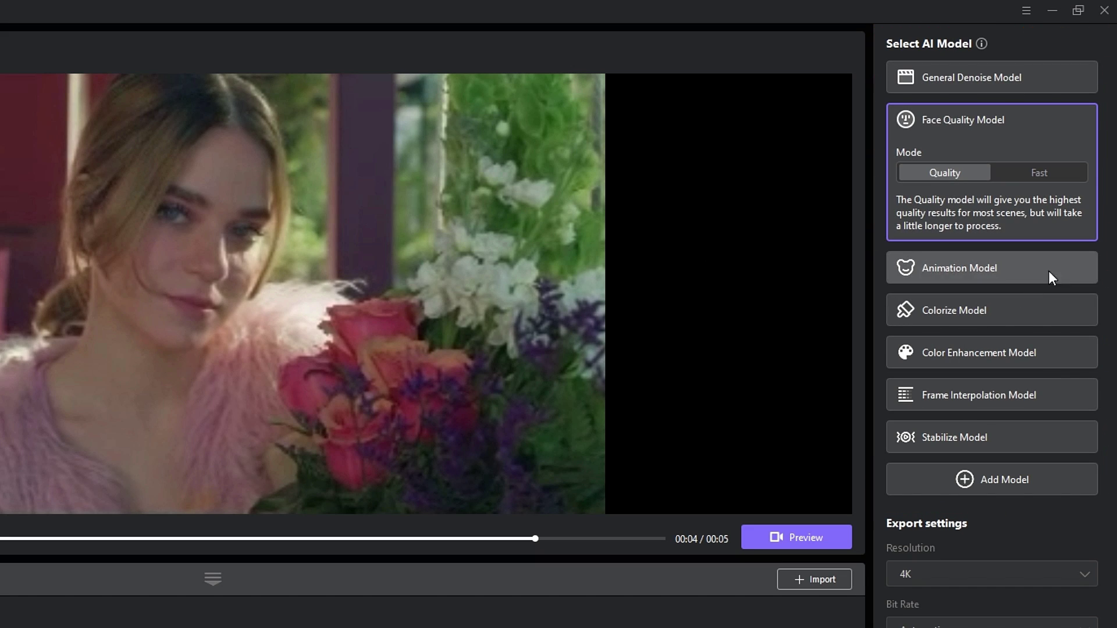
click(1080, 83)
click(1016, 222)
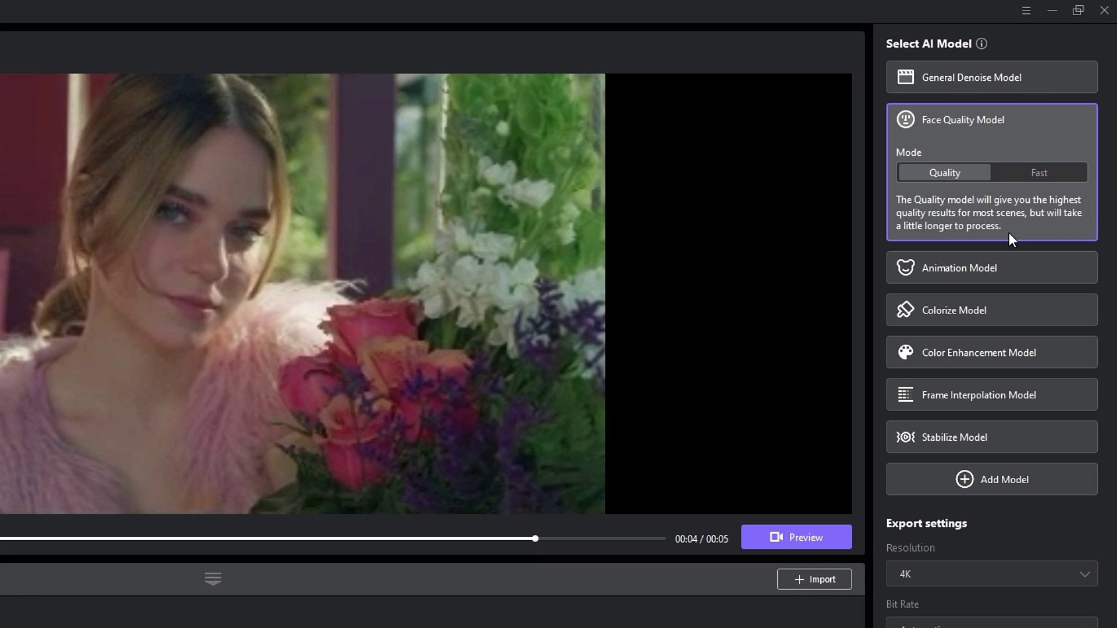
click(998, 267)
click(1036, 204)
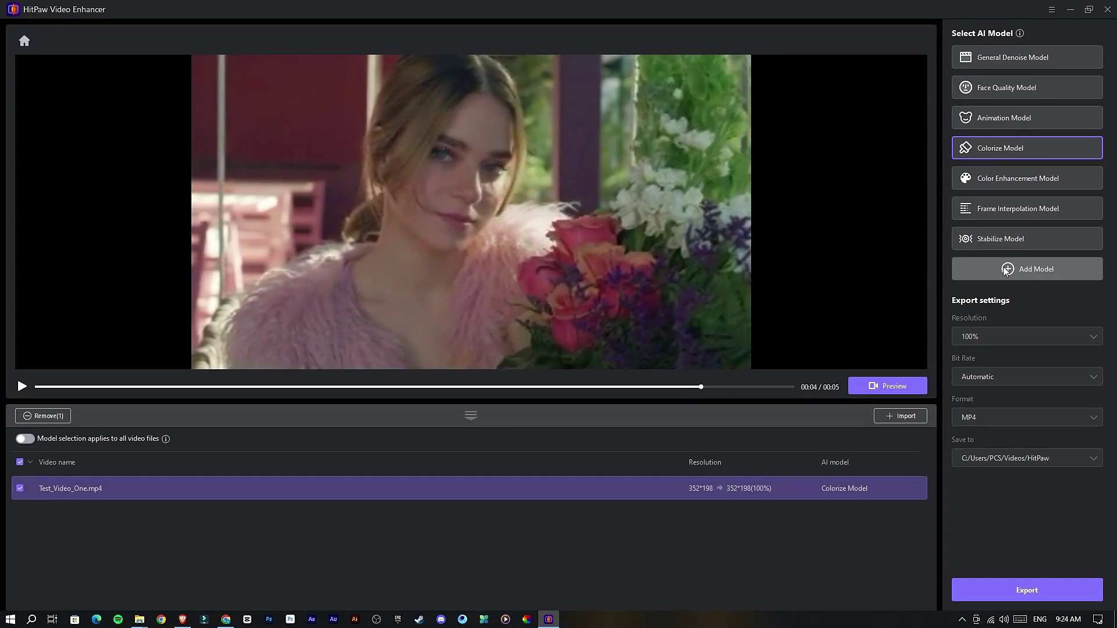
click(989, 373)
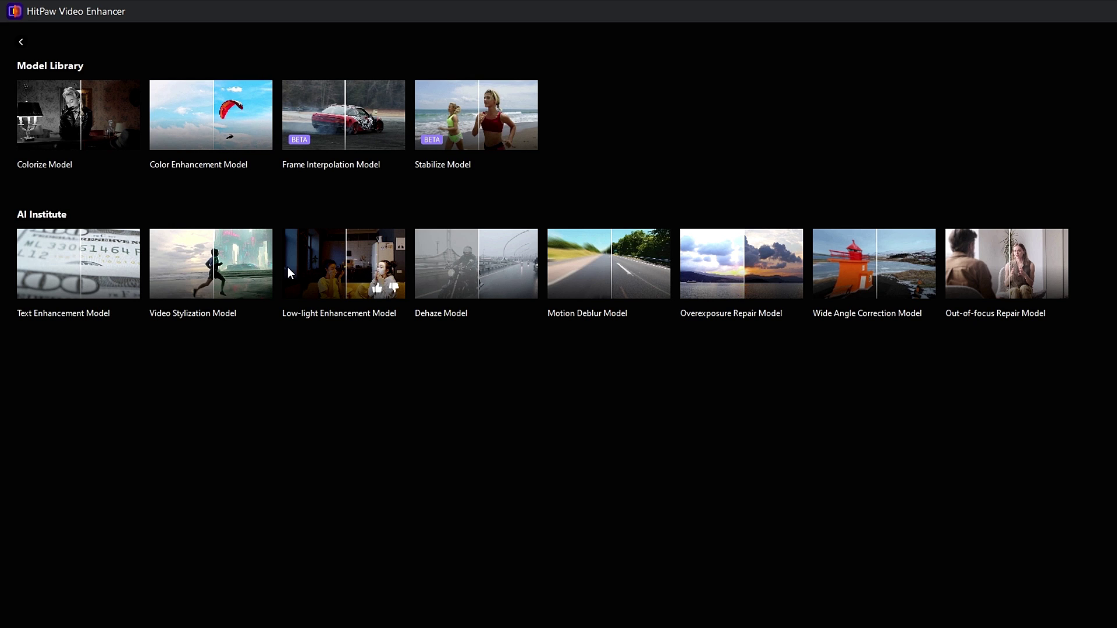
click(214, 266)
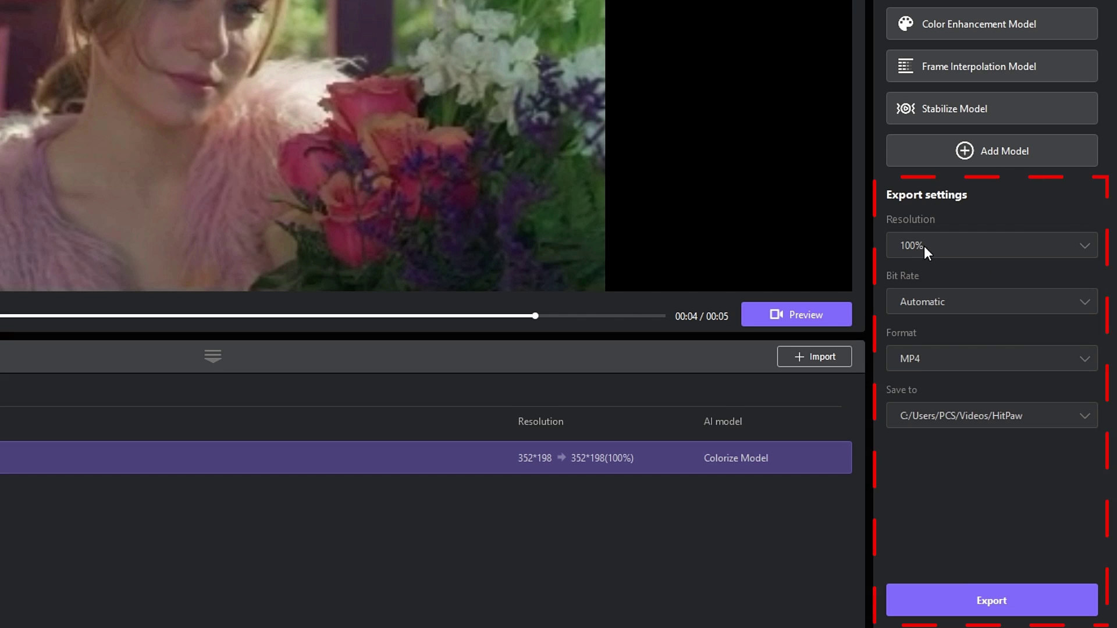
Set export resolution to 4K, keeping Automatic bit rate, MP4 format and the HitPaw save folder
click(920, 246)
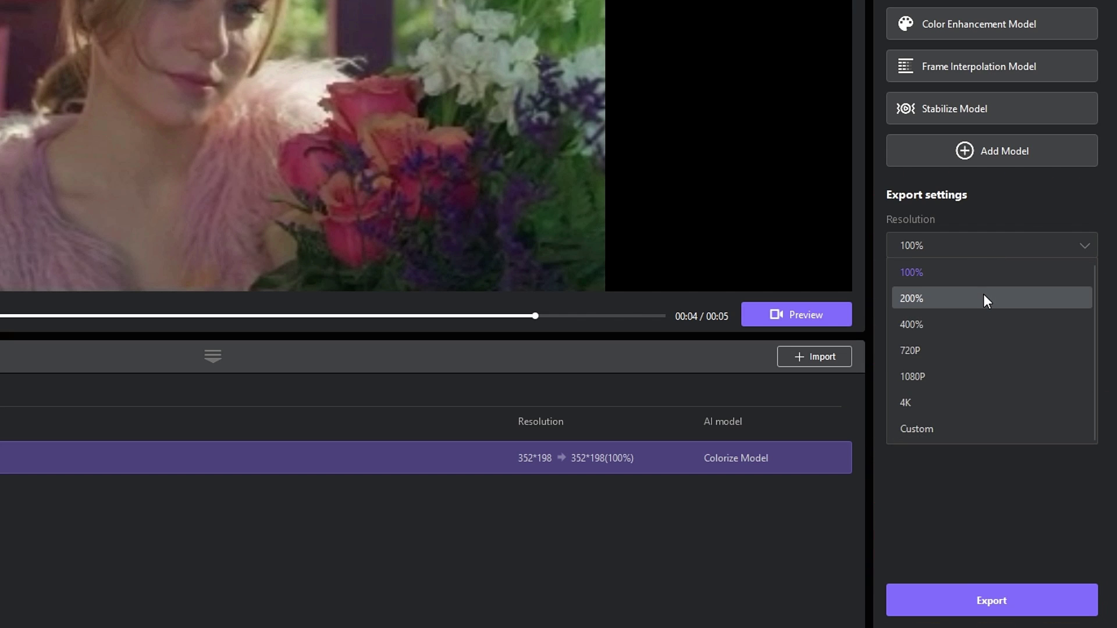
click(919, 404)
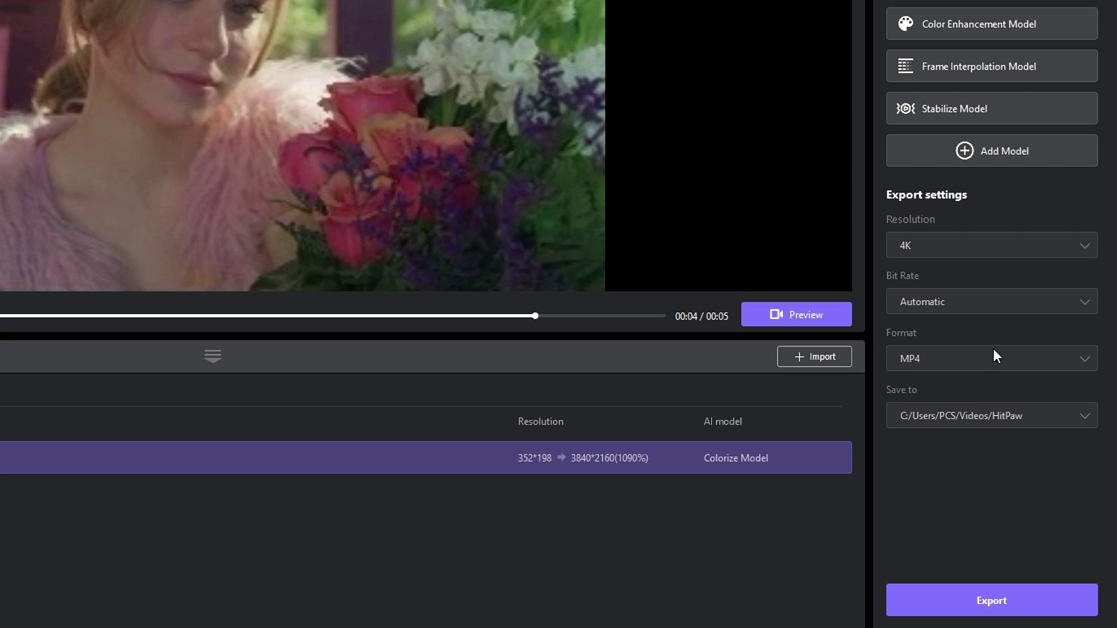
click(953, 314)
click(947, 358)
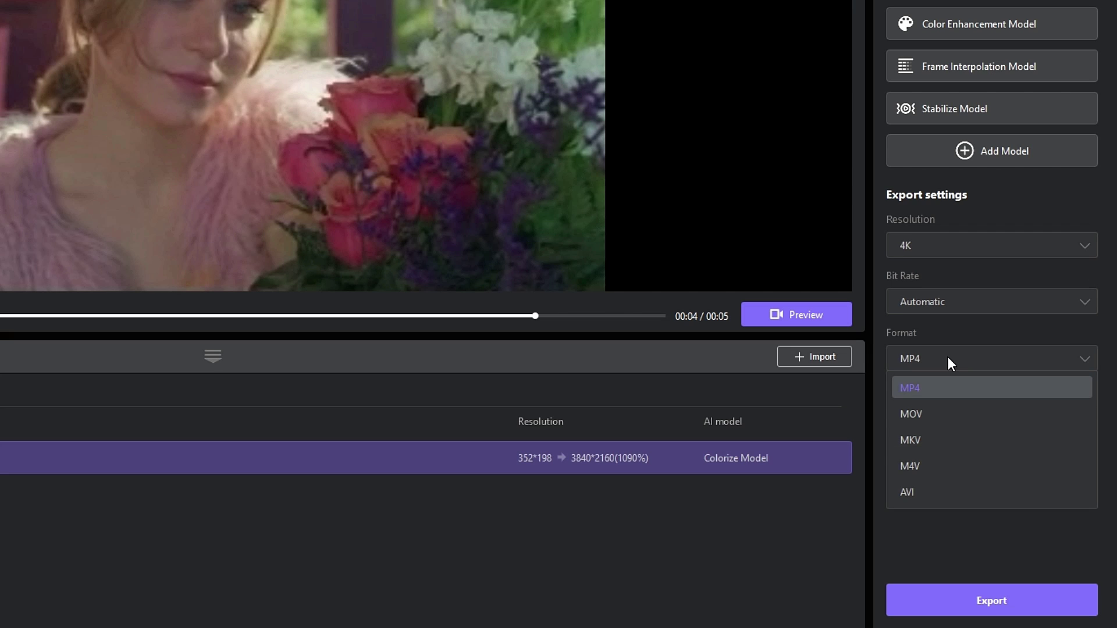
click(930, 415)
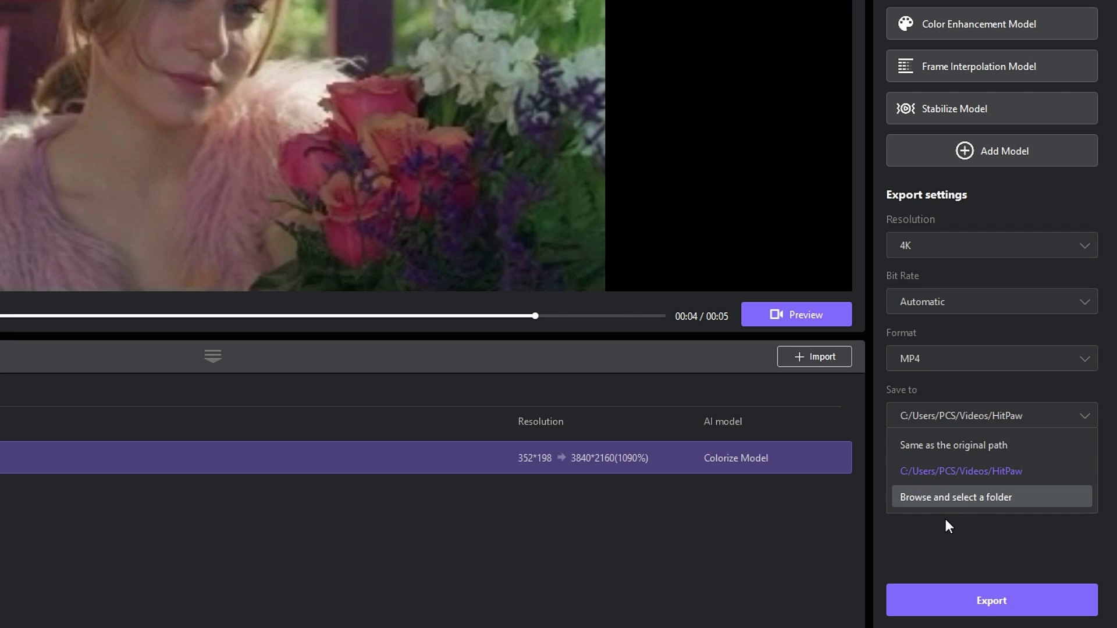
click(961, 469)
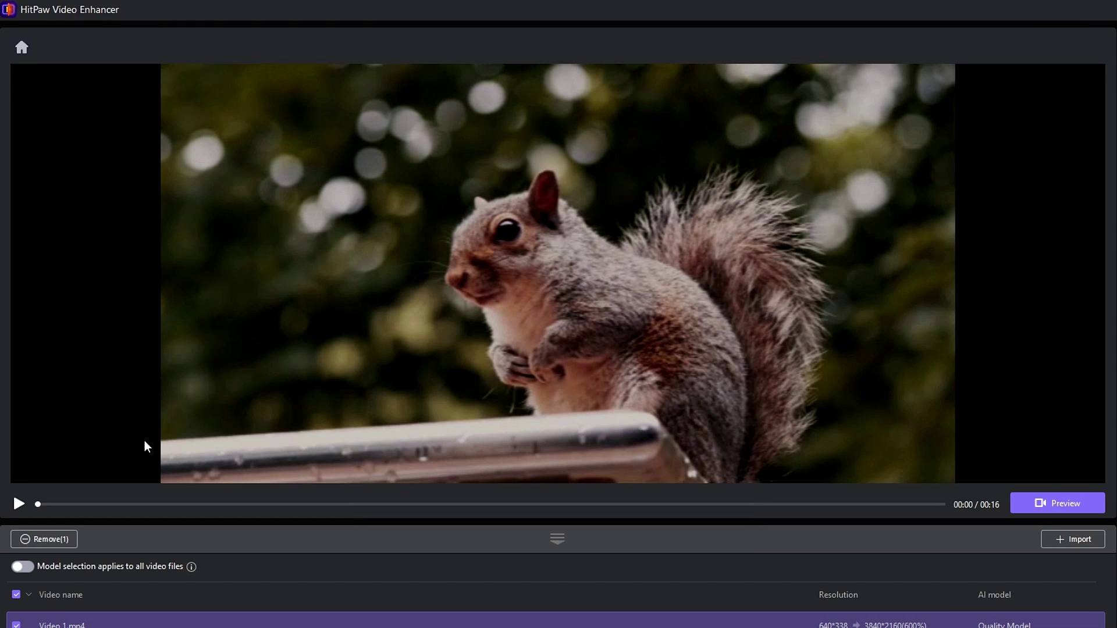
Scrub the squirrel clip and toggle General Denoise Mode between Fast and Quality, leaving Quality
drag(38, 505, 860, 506)
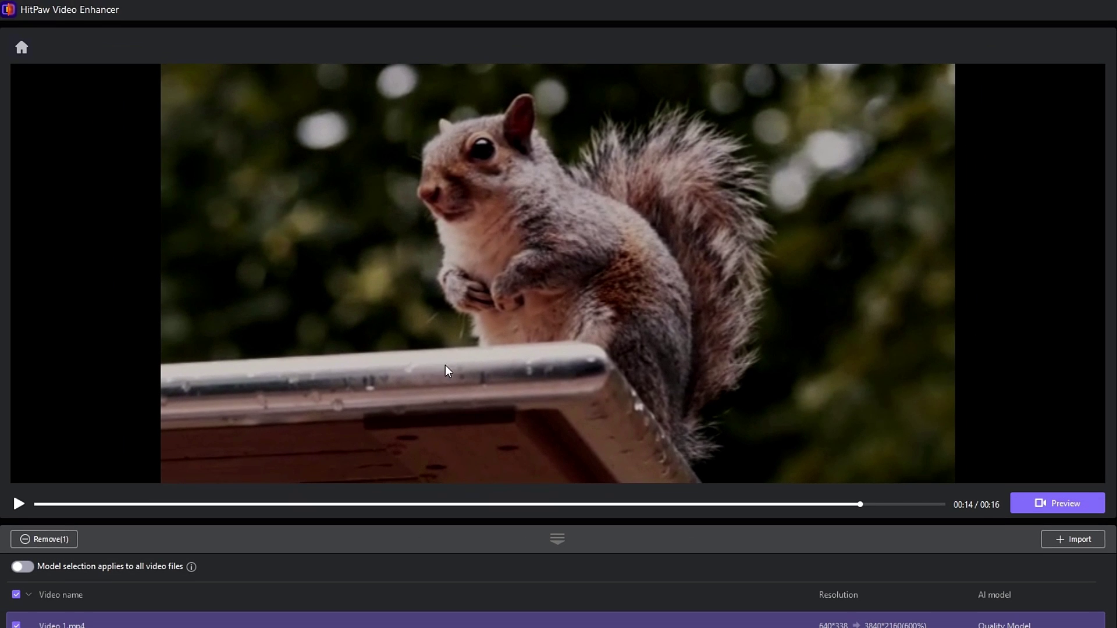
drag(861, 503, 608, 504)
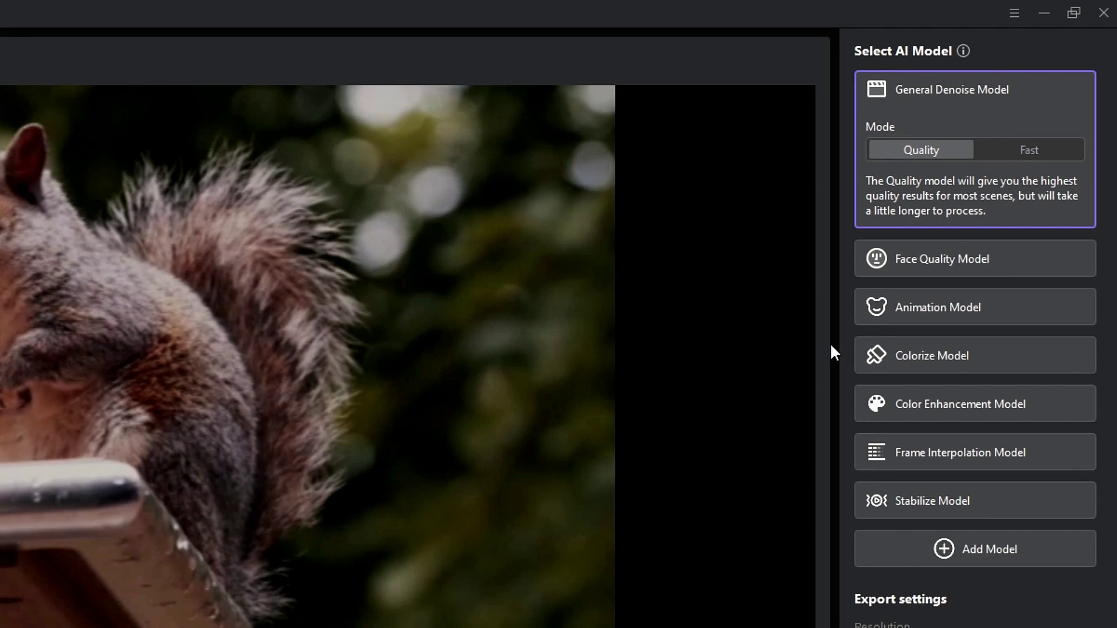
mouse_move(901, 151)
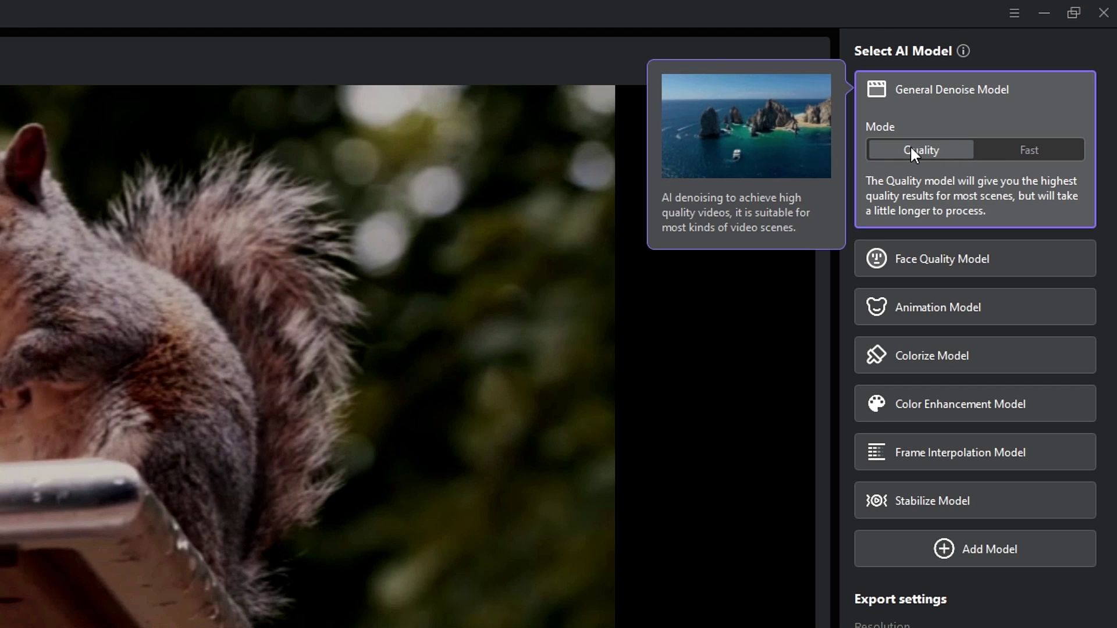
click(1018, 154)
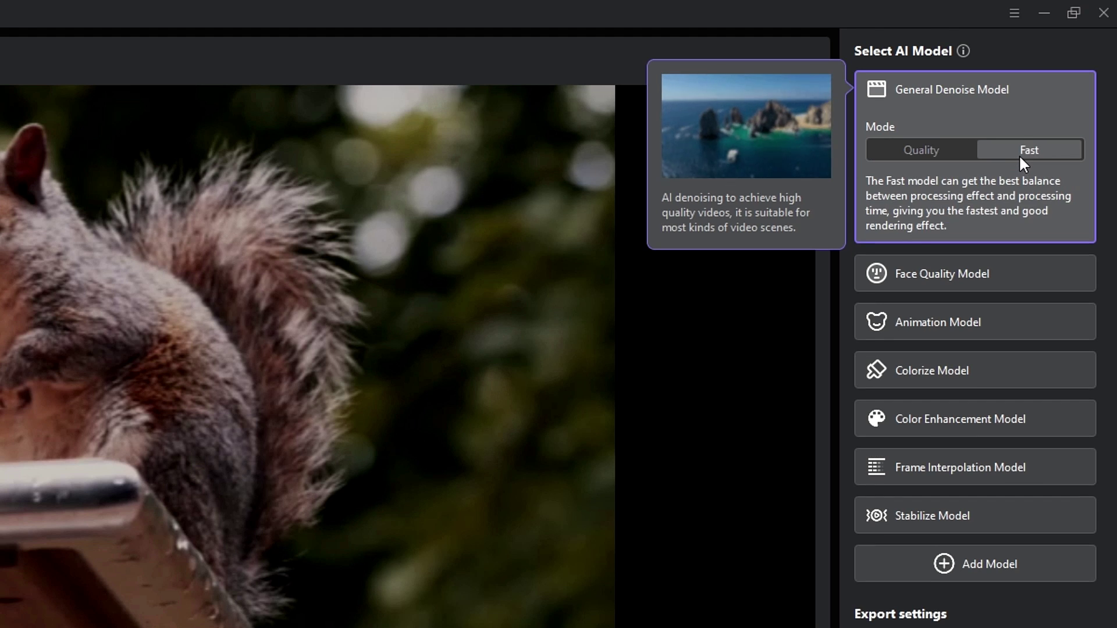
click(939, 166)
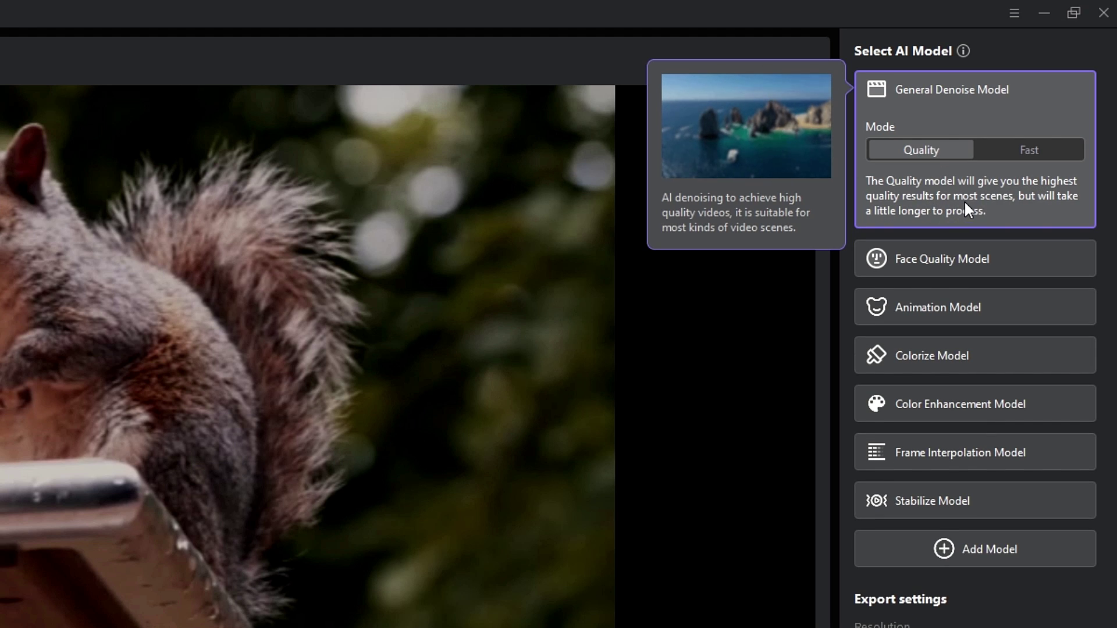
click(1024, 151)
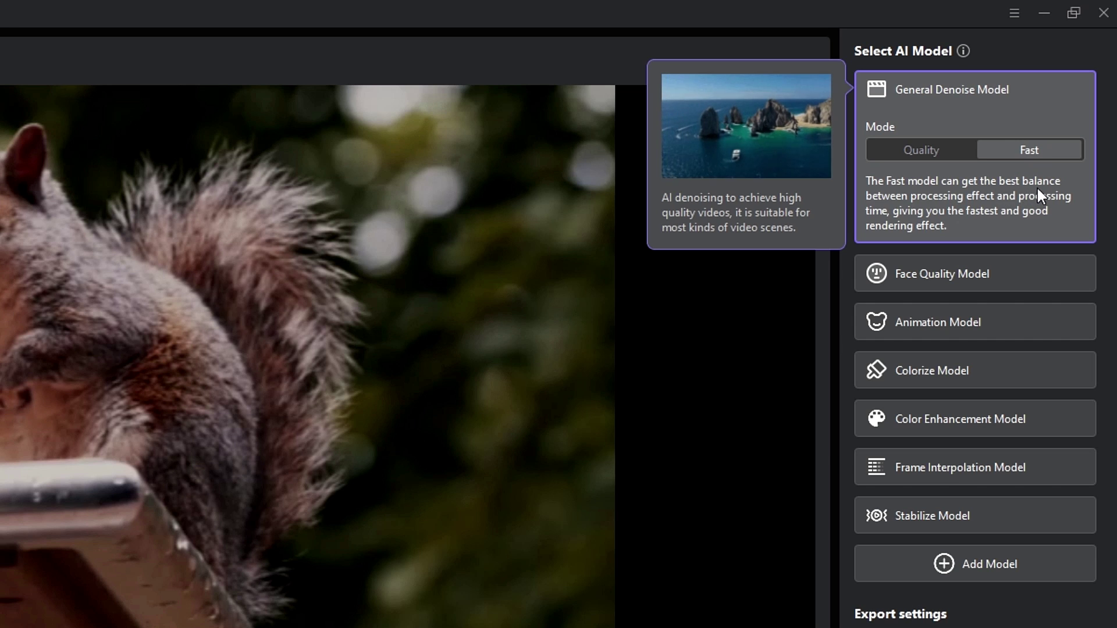
click(920, 153)
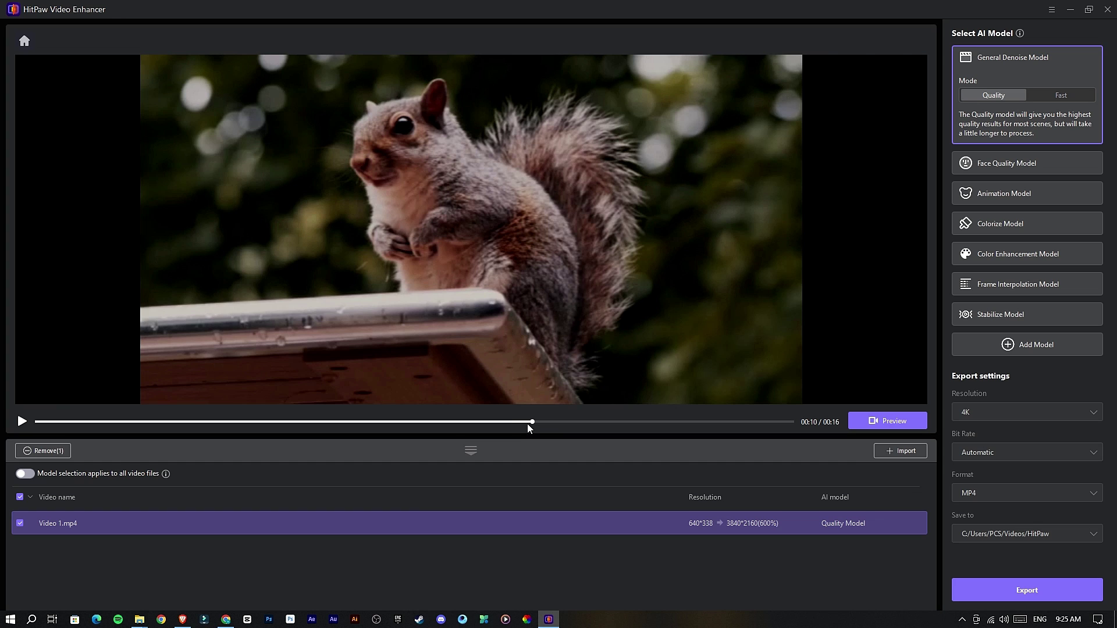
drag(527, 424, 389, 422)
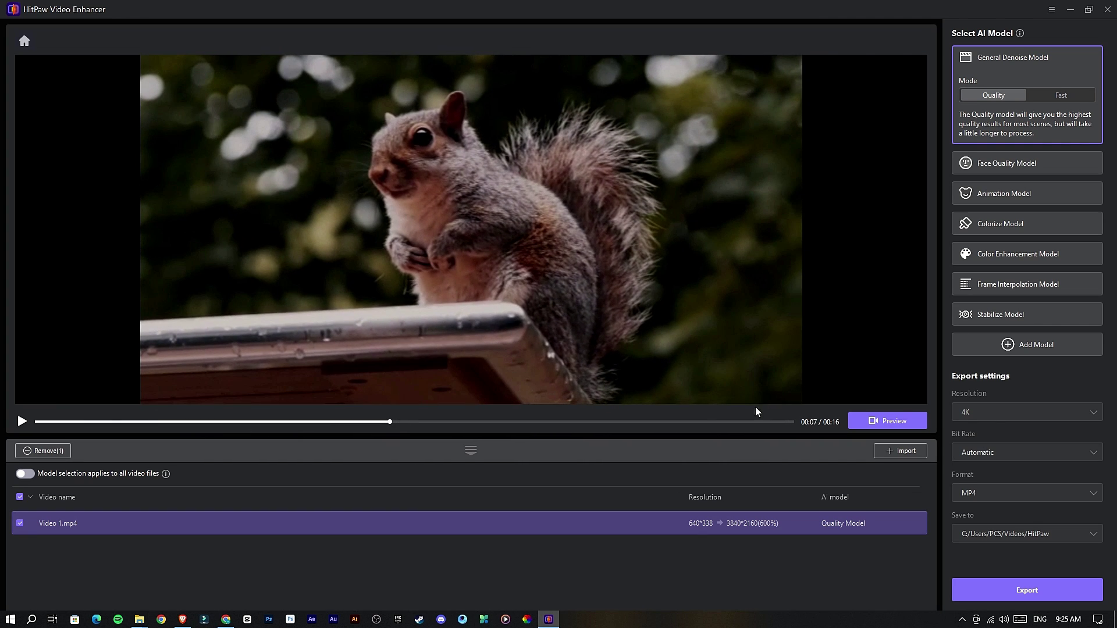
Zoom and pan the squirrel's side-by-side comparison preview, then exit the preview
click(896, 424)
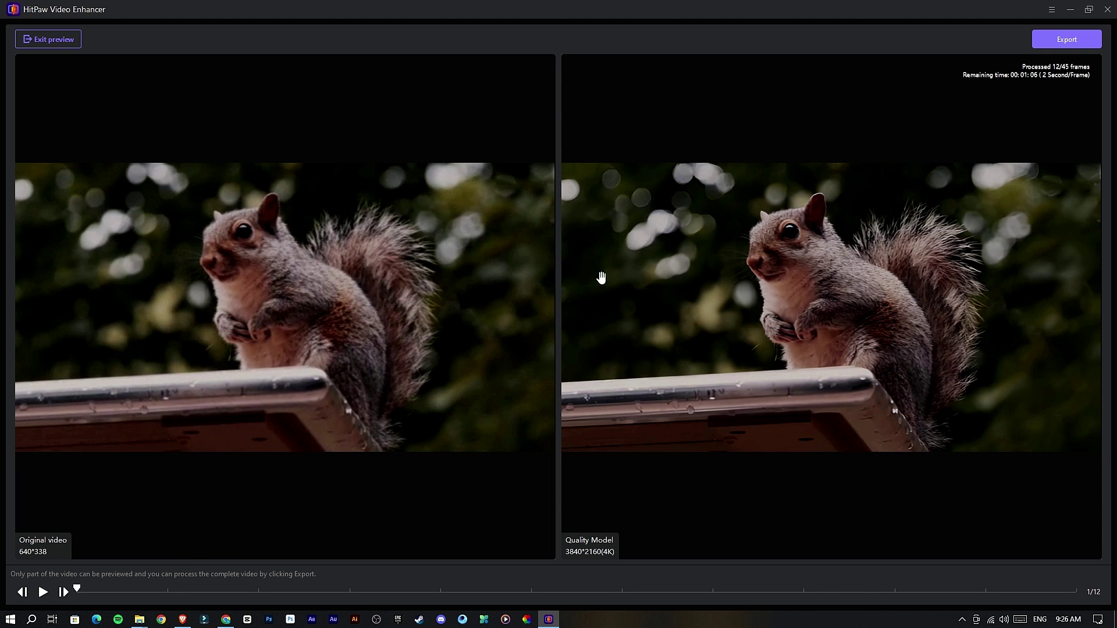
scroll(292, 273, up, 5)
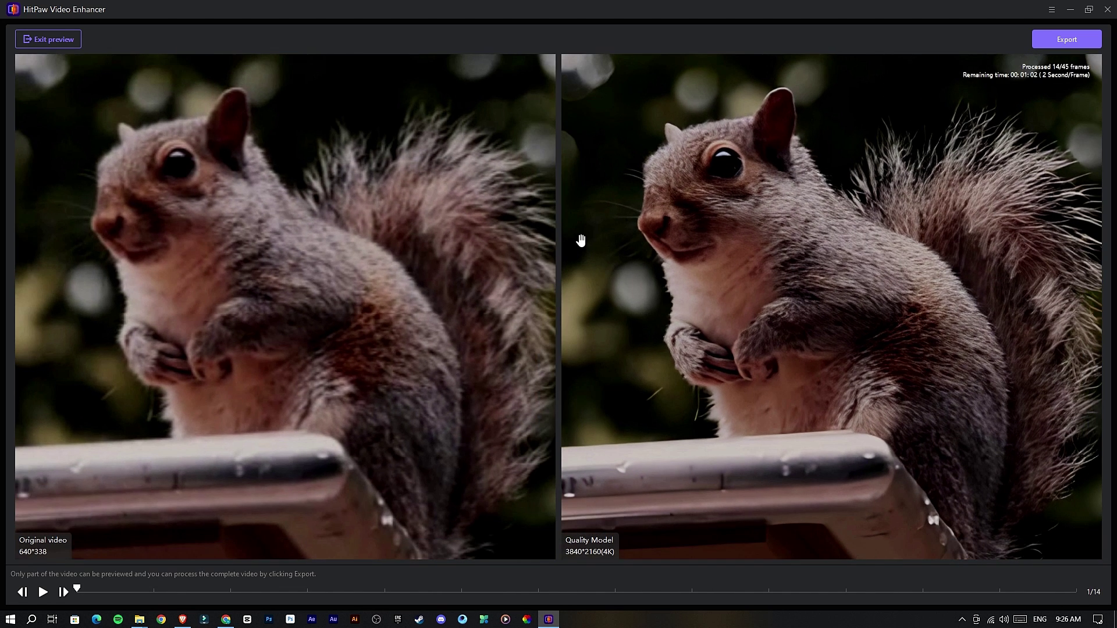
drag(652, 217, 703, 257)
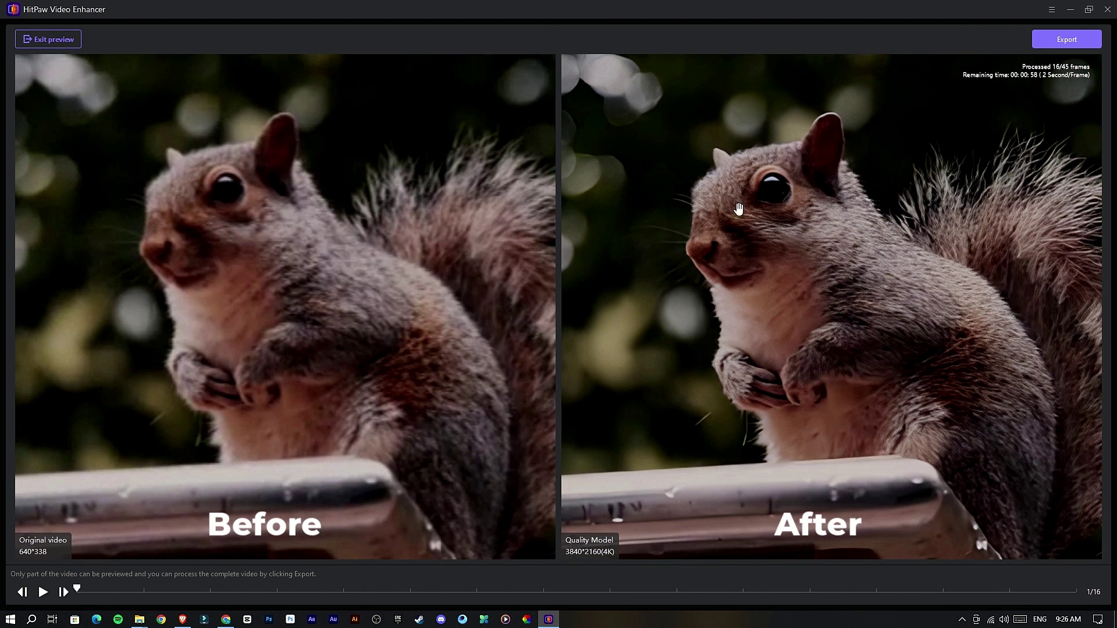
drag(647, 288, 908, 307)
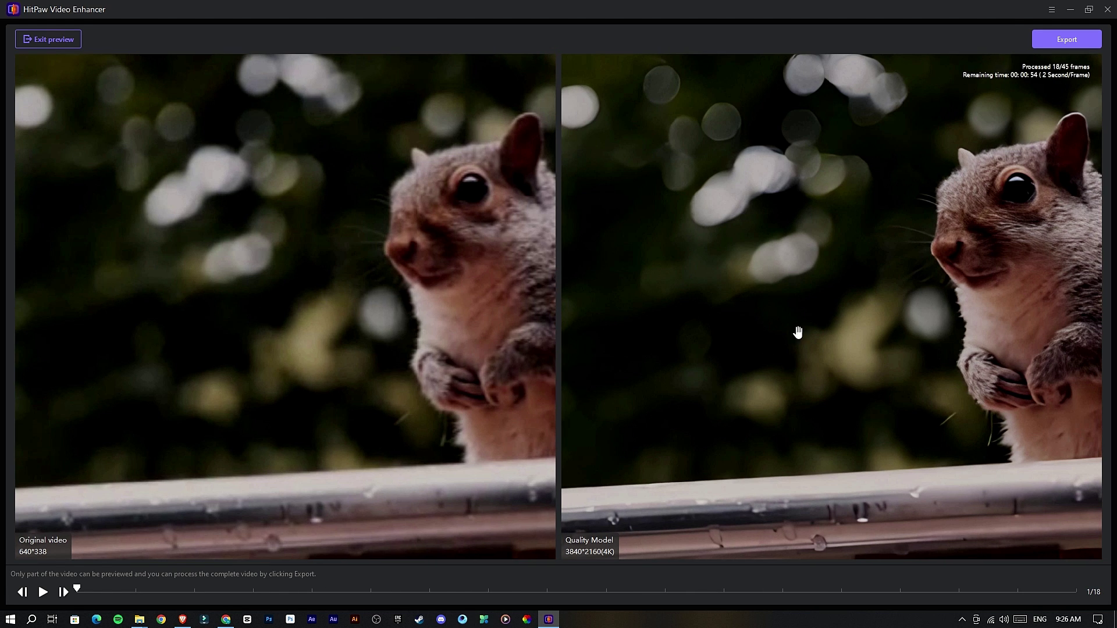
drag(1025, 265, 581, 292)
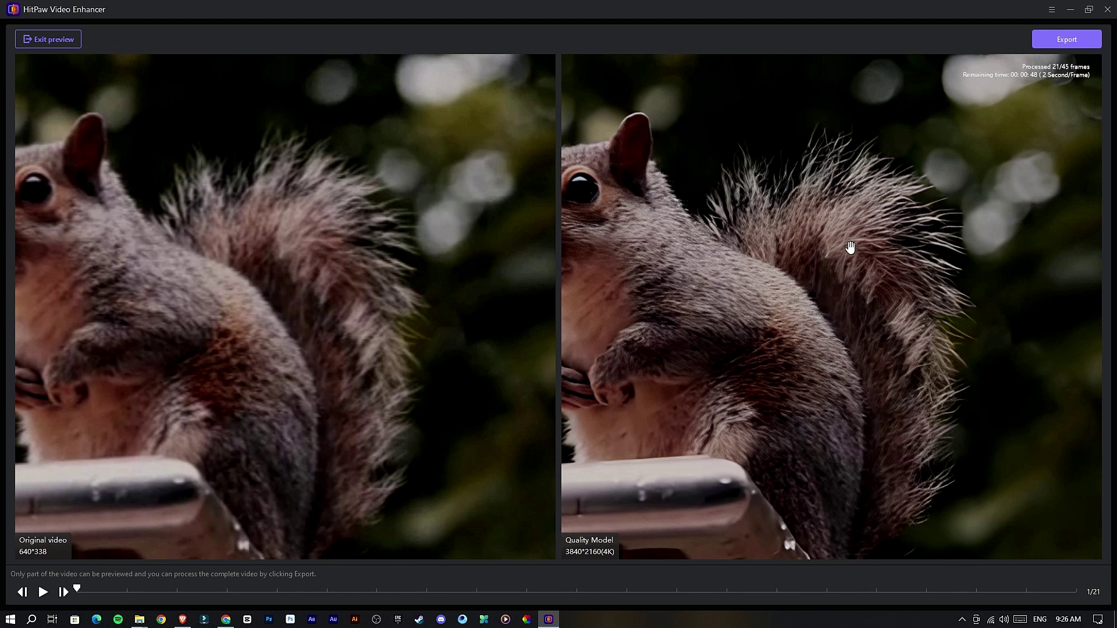
drag(741, 277, 841, 267)
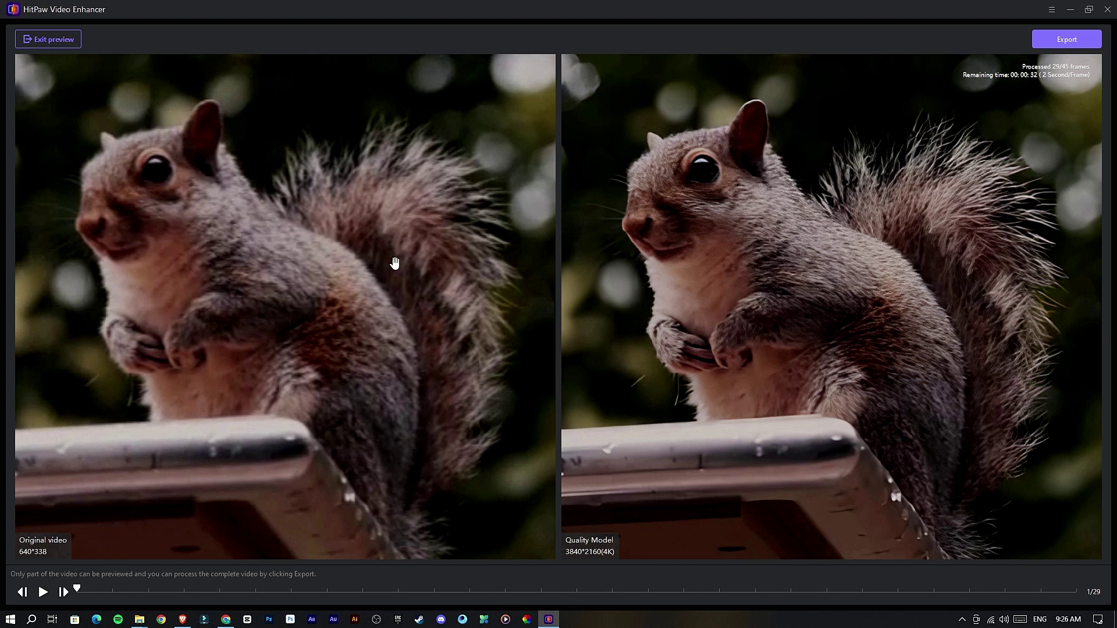
click(61, 45)
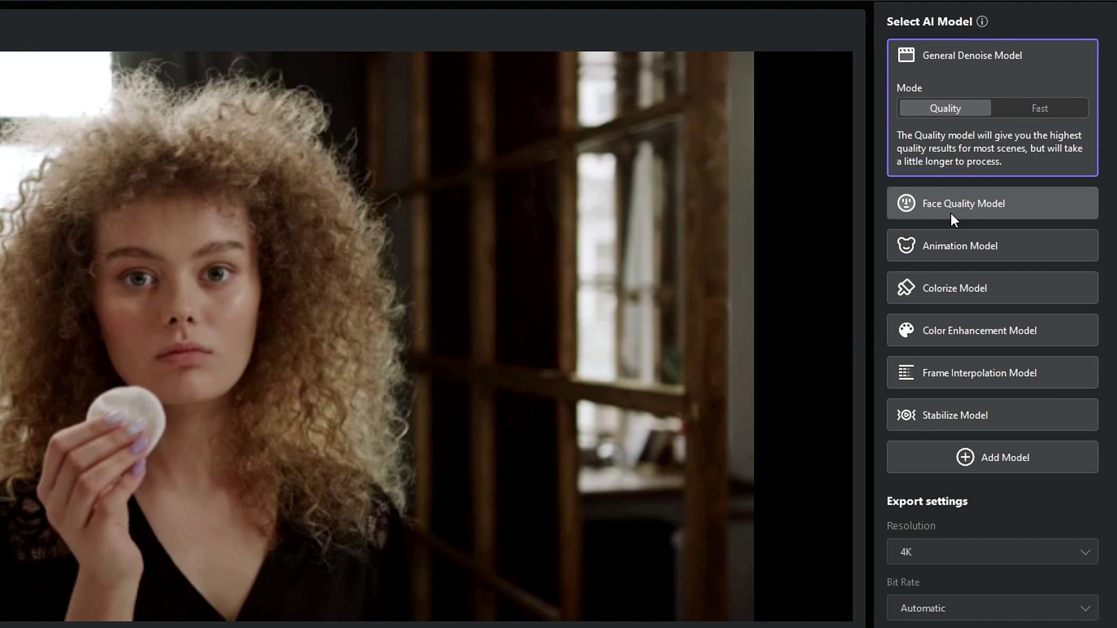
Apply the Face Quality Model to the curly-haired woman's clip, then scrub Cartoon.mp4 forward
mouse_move(984, 168)
click(951, 205)
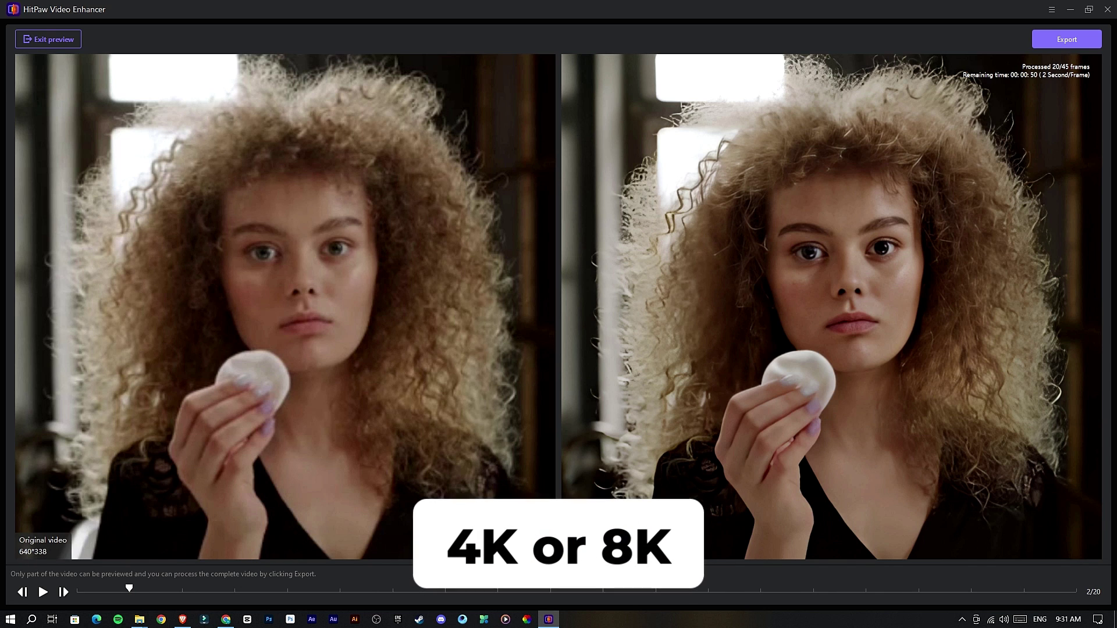
scroll(781, 246, down, 2)
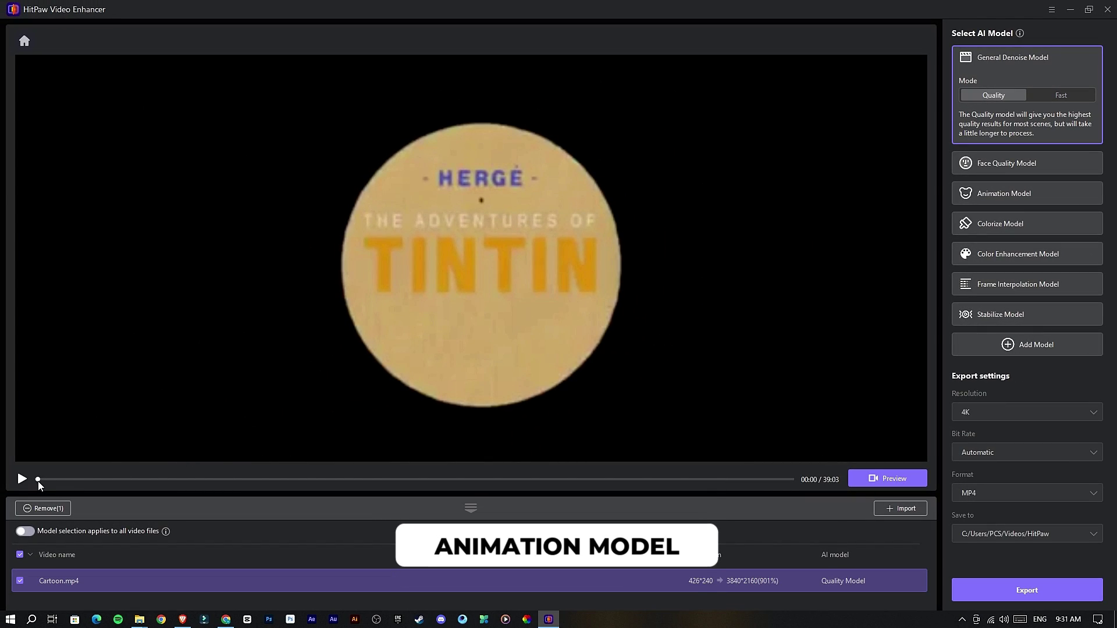
drag(38, 480, 102, 479)
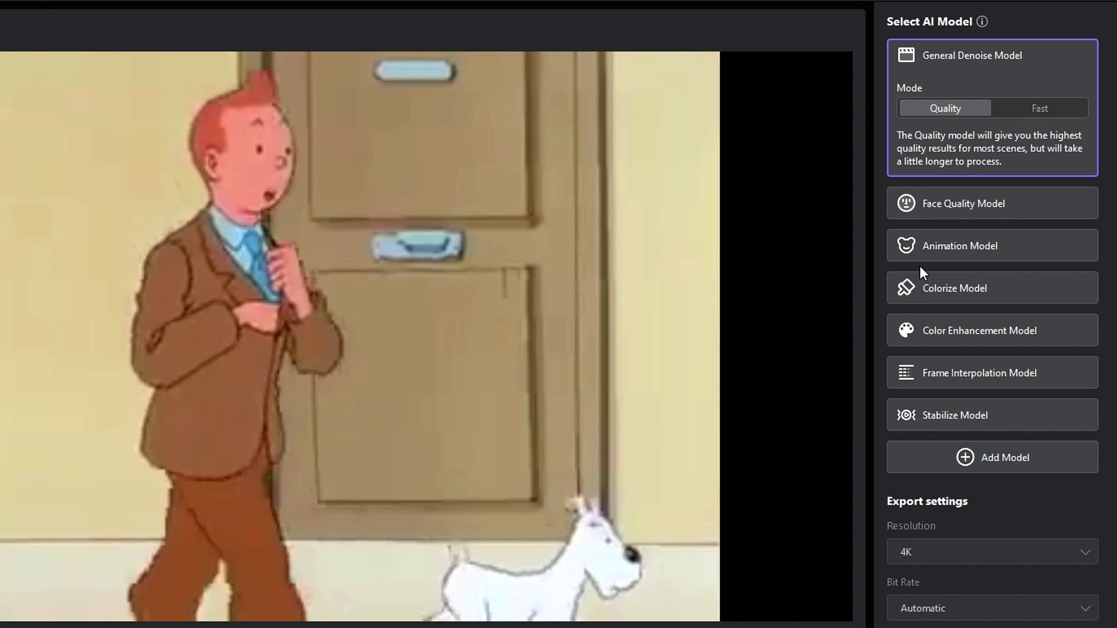
Switch Cartoon.mp4 to the Animation Model and zoom and pan its side-by-side preview
click(938, 253)
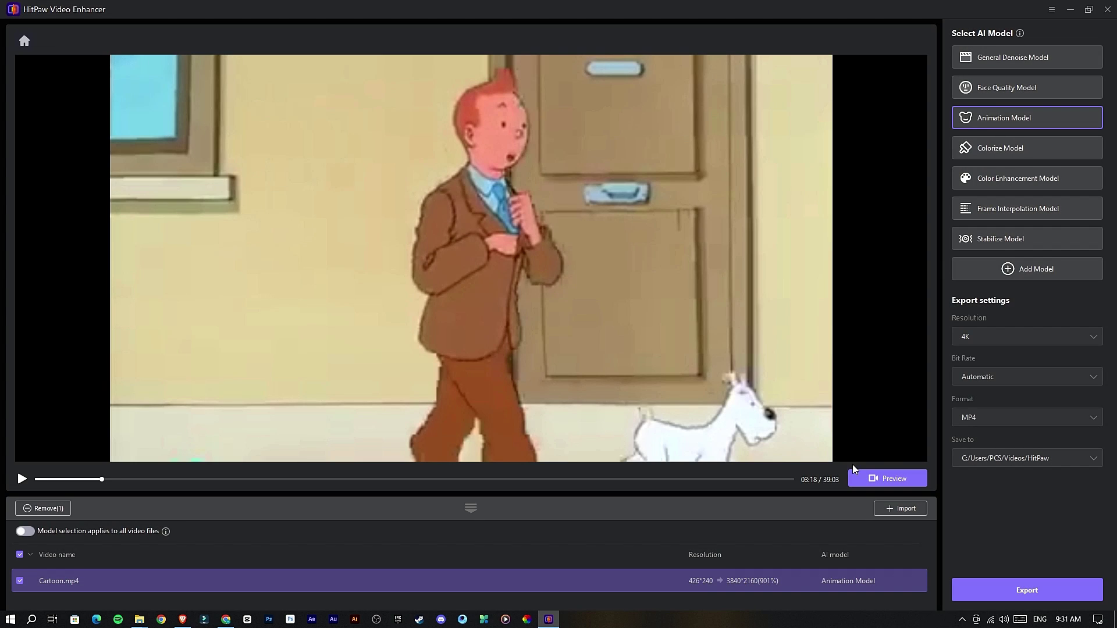
click(867, 477)
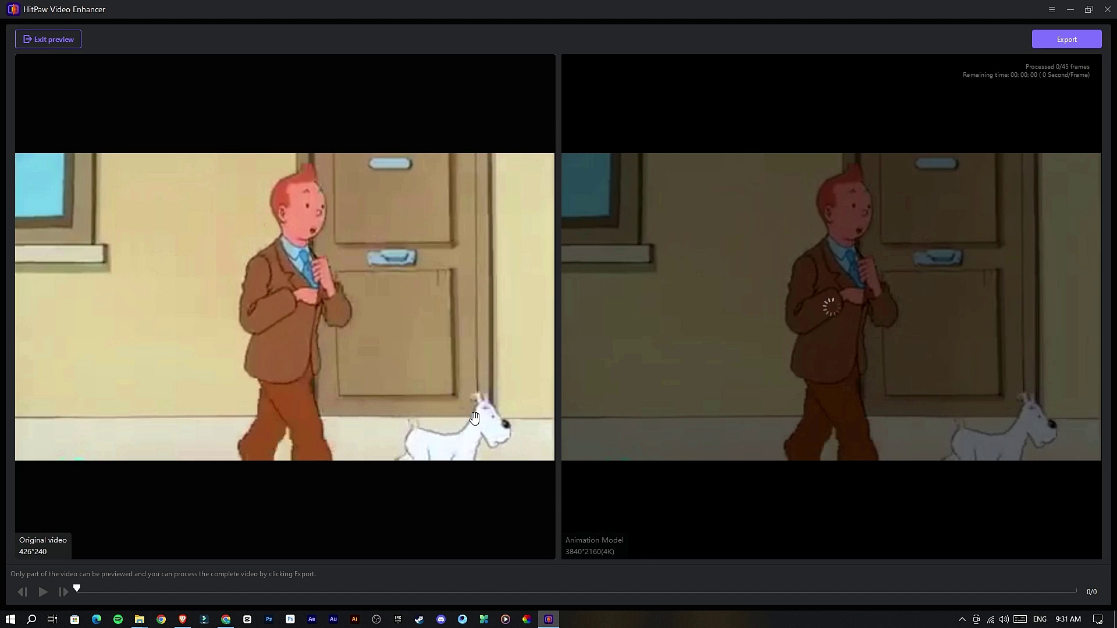
scroll(774, 279, up, 3)
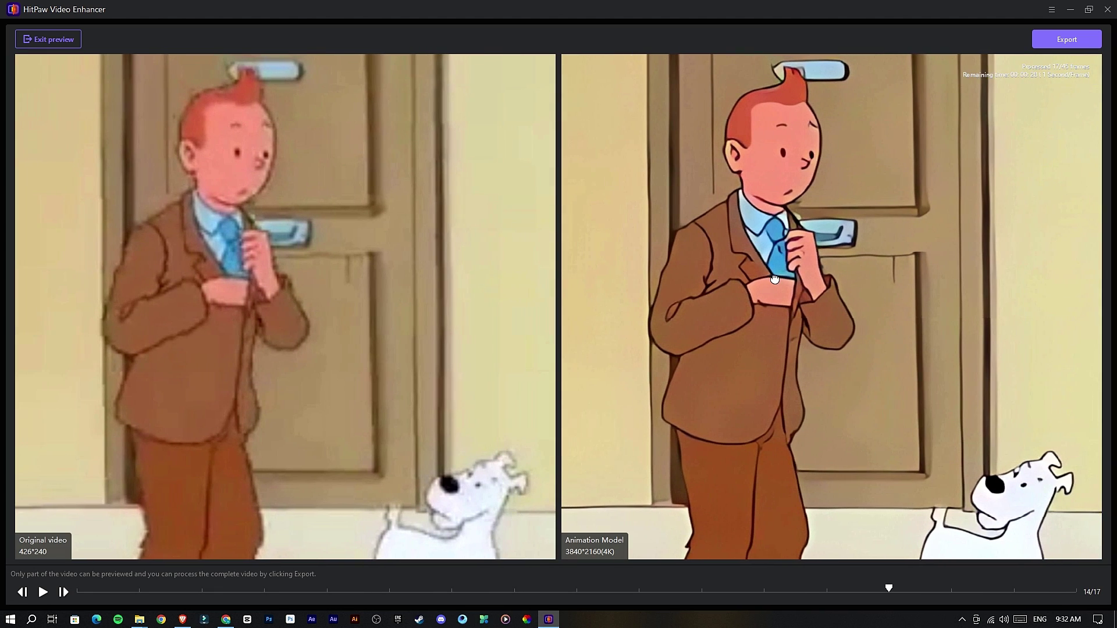
drag(775, 279, 793, 281)
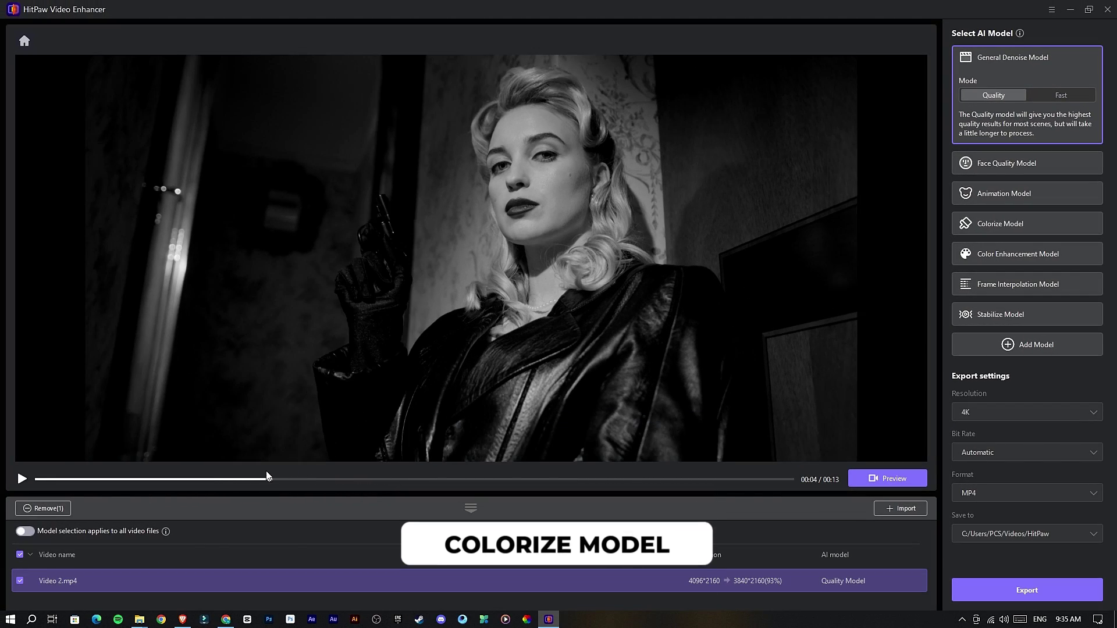
Rewind Video 2.mp4 to 00:01, apply the Colorize Model and preview it beside the original
drag(224, 461, 144, 458)
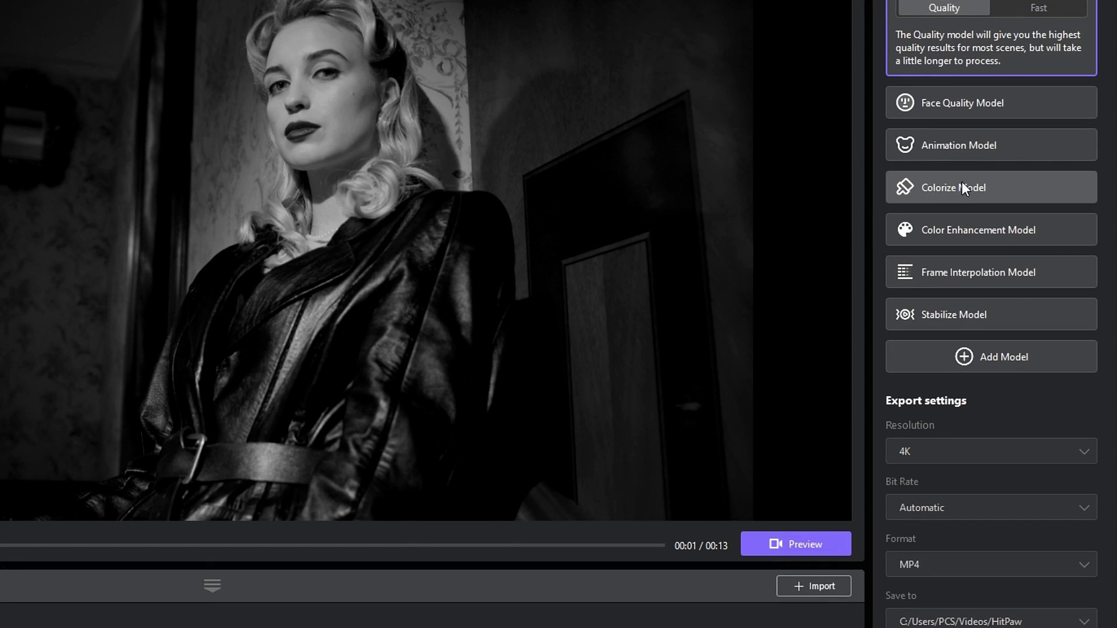
mouse_move(1051, 221)
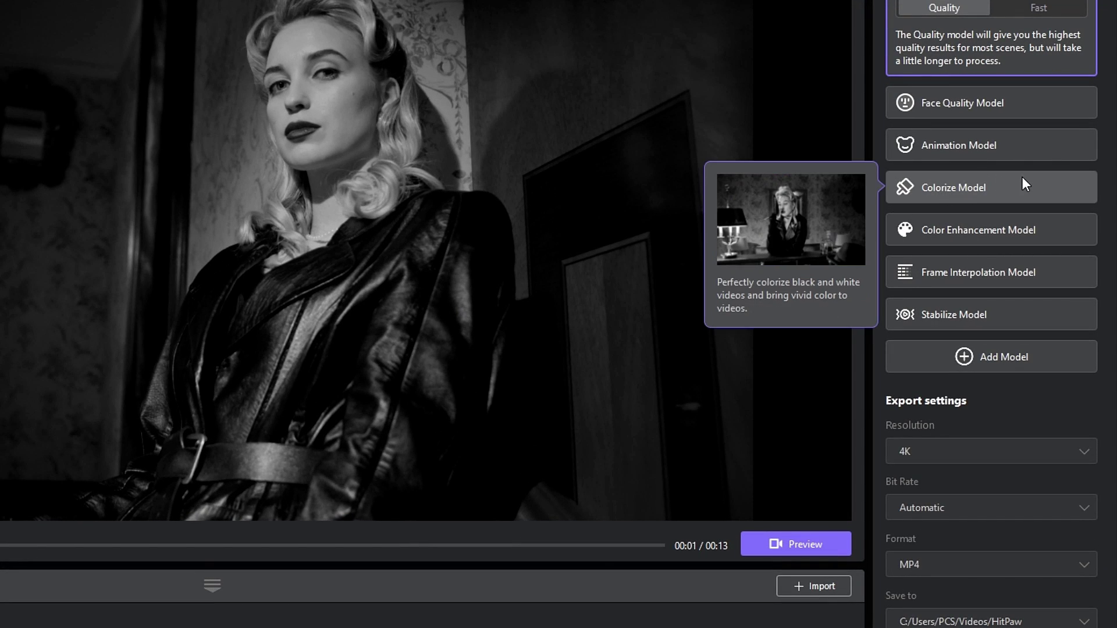
click(979, 186)
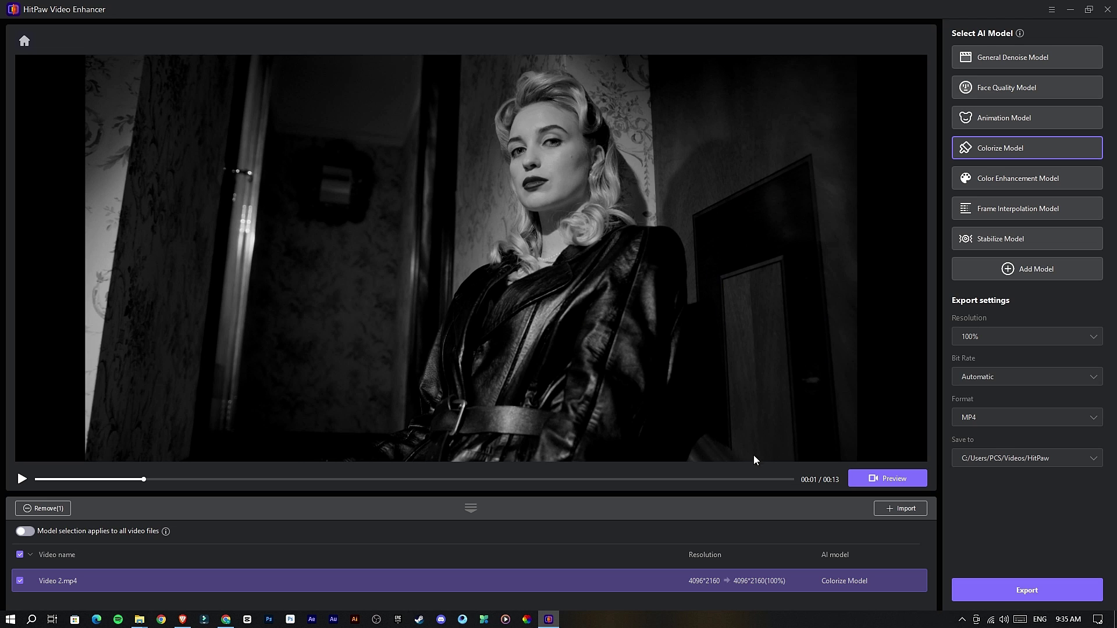
click(876, 481)
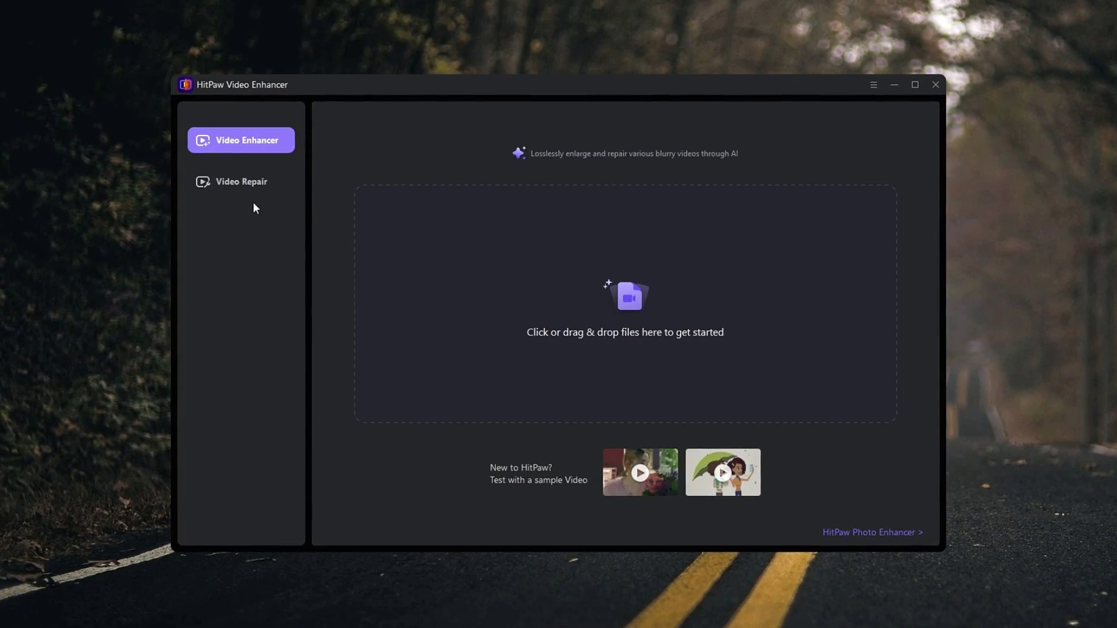
Import Video 7 into Video Repair's Intelligent detection and repair
click(235, 184)
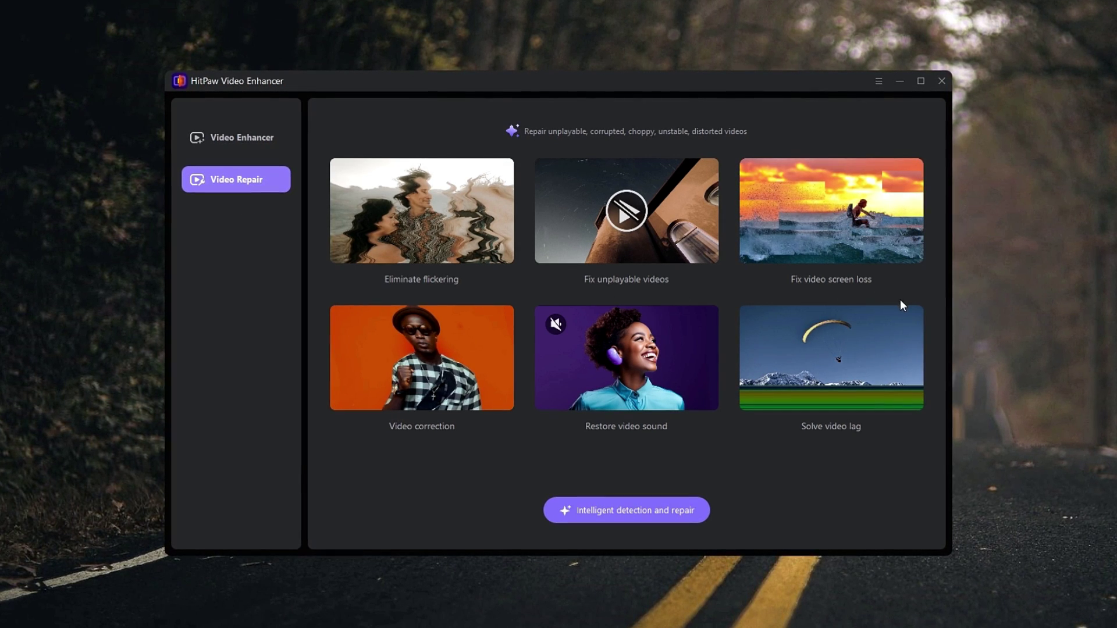
click(643, 511)
click(546, 314)
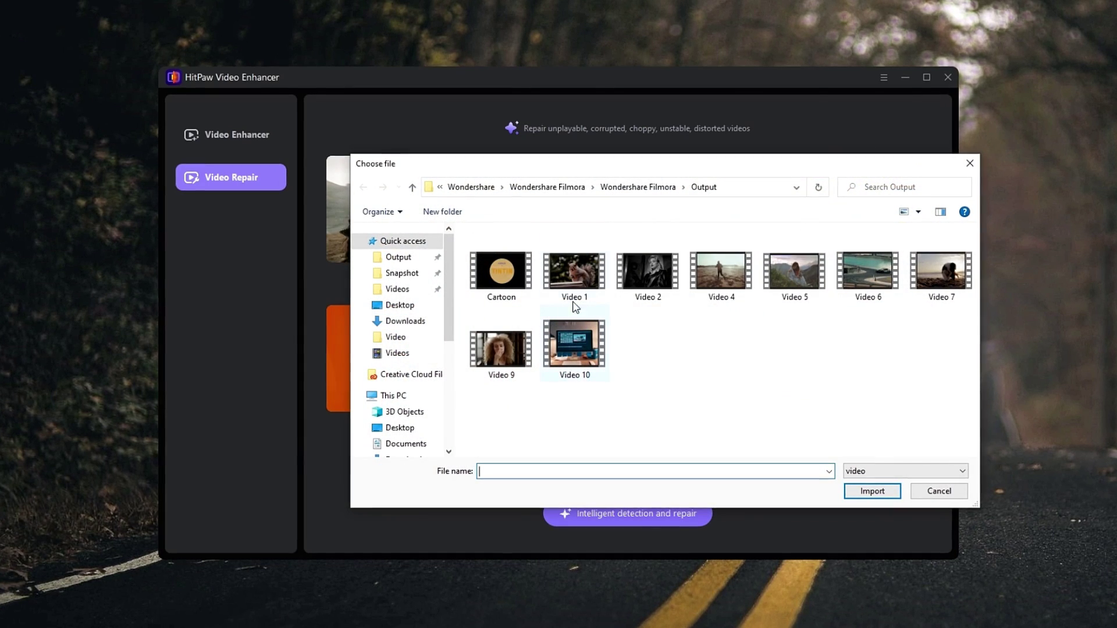
click(939, 272)
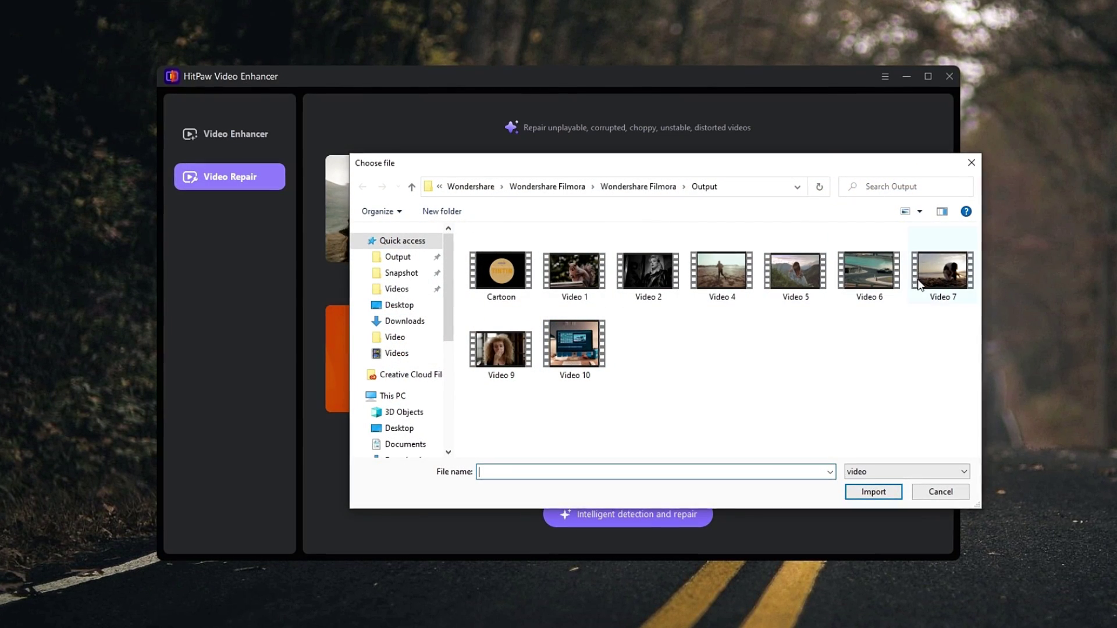
click(891, 493)
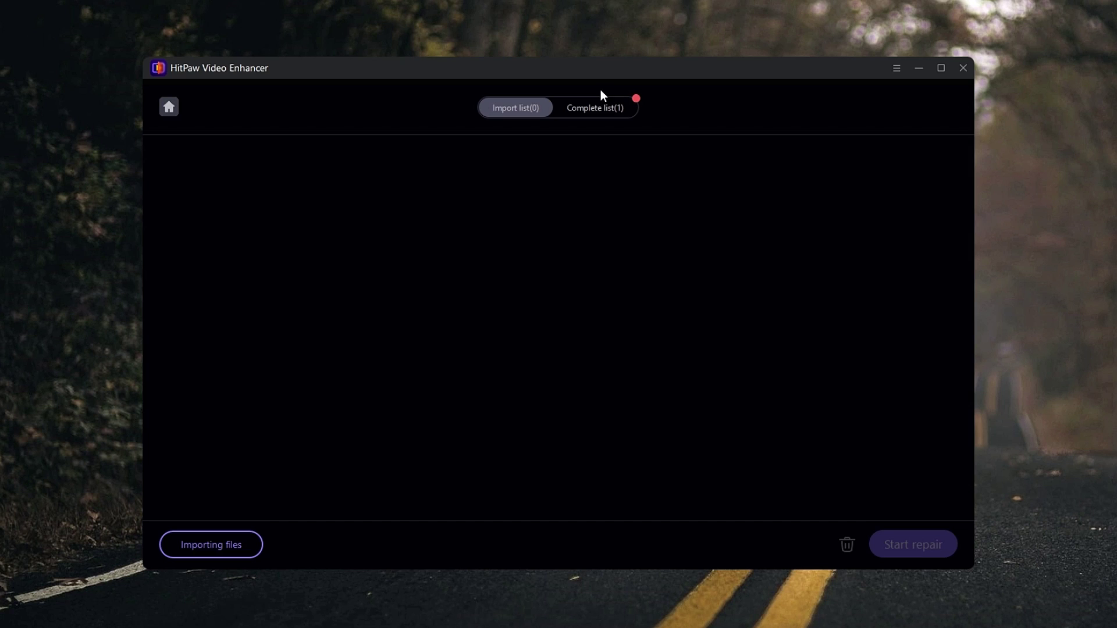
Export the repaired Video 7.mp4 from the Complete list to the Videos folder
click(599, 106)
click(917, 170)
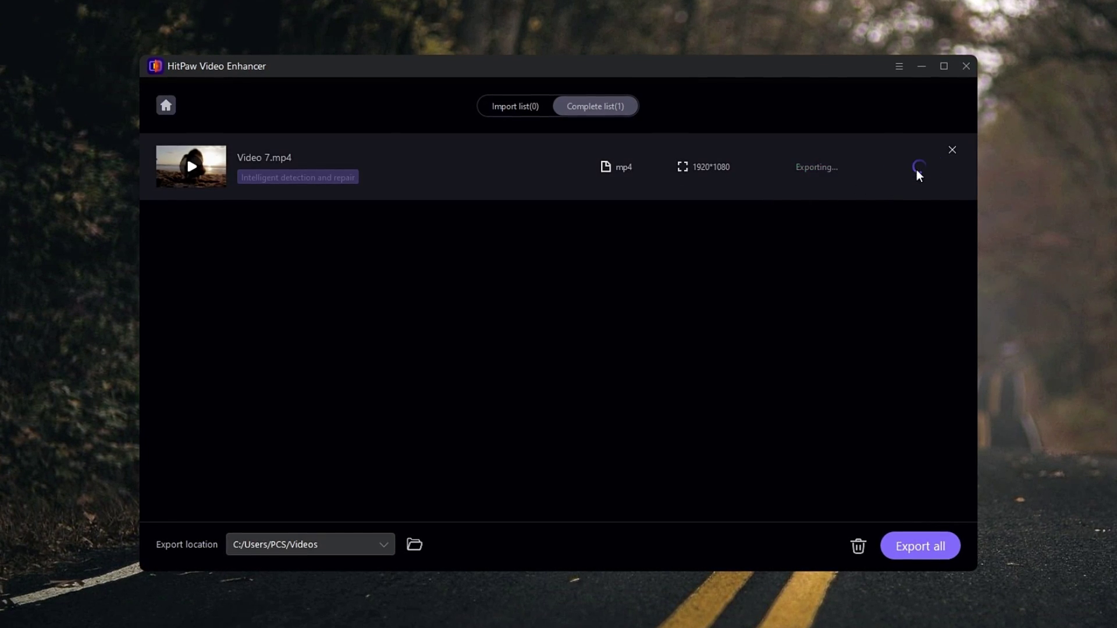